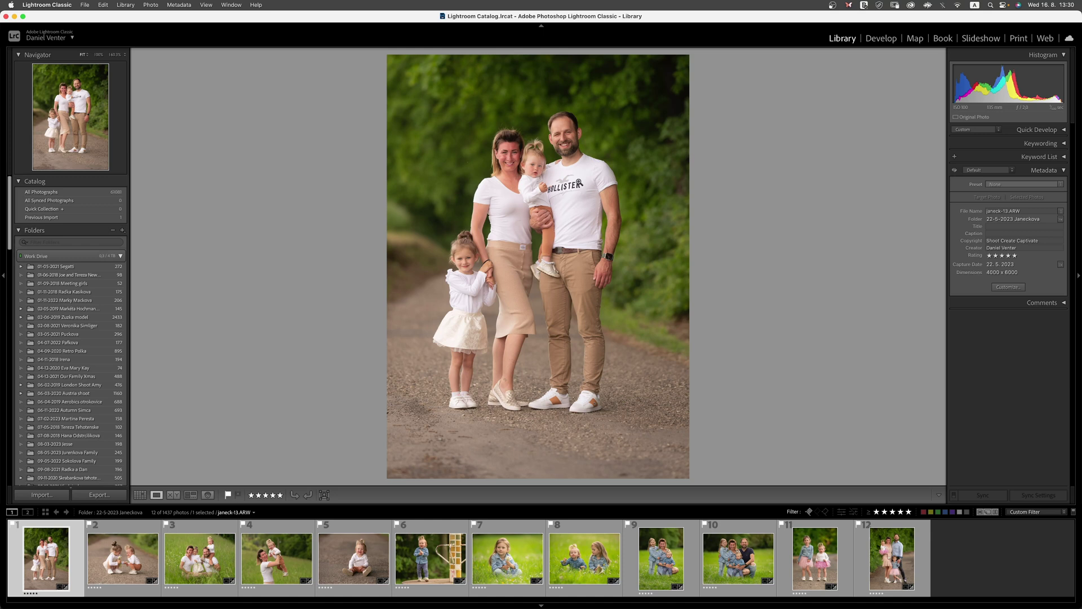
Send the family photo from Lightroom Classic to Photoshop (Beta) via Edit In.
{"action": "right_click", "coordinate": [542, 182]}
{"action": "mouse_move", "coordinate": [541, 314]}
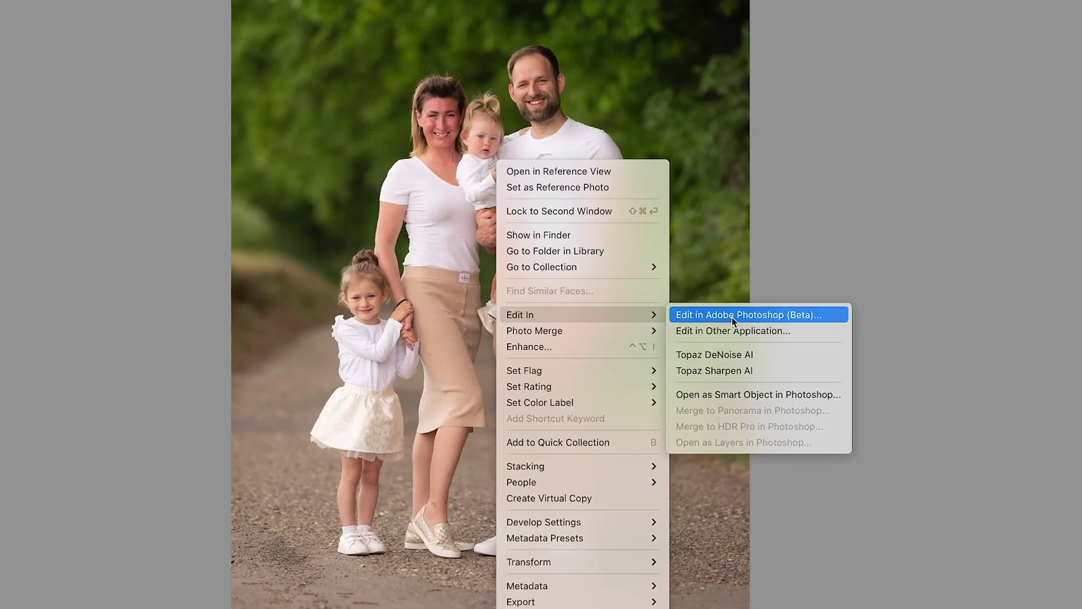
{"action": "left_click", "coordinate": [784, 314]}
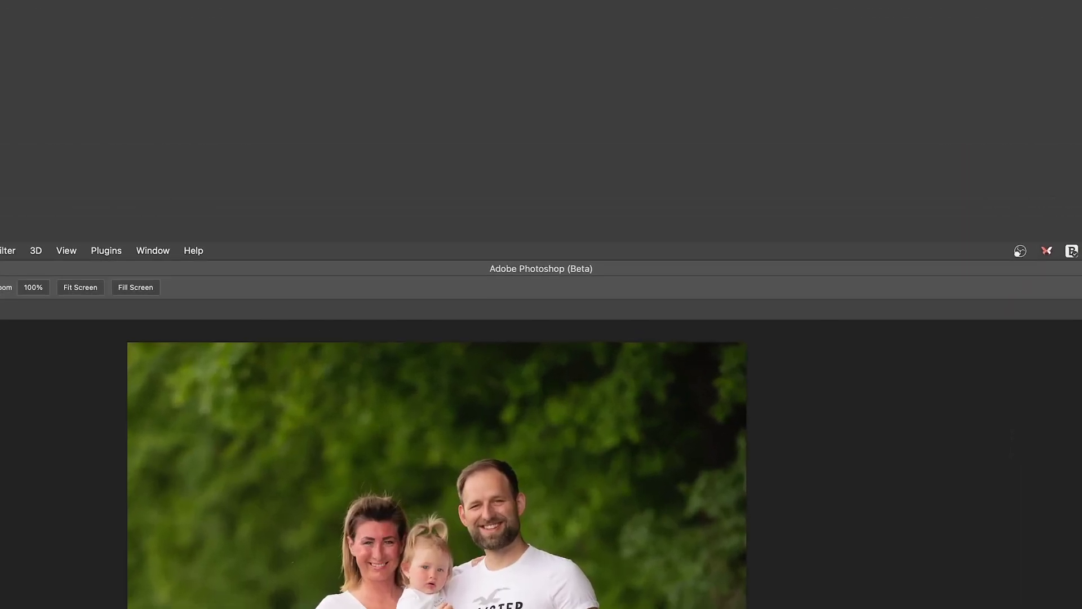
Zoom to the man's shirt, lasso the seagull logo for Generative Fill, then show Creative Cloud's apps.
{"action": "left_click", "coordinate": [609, 604]}
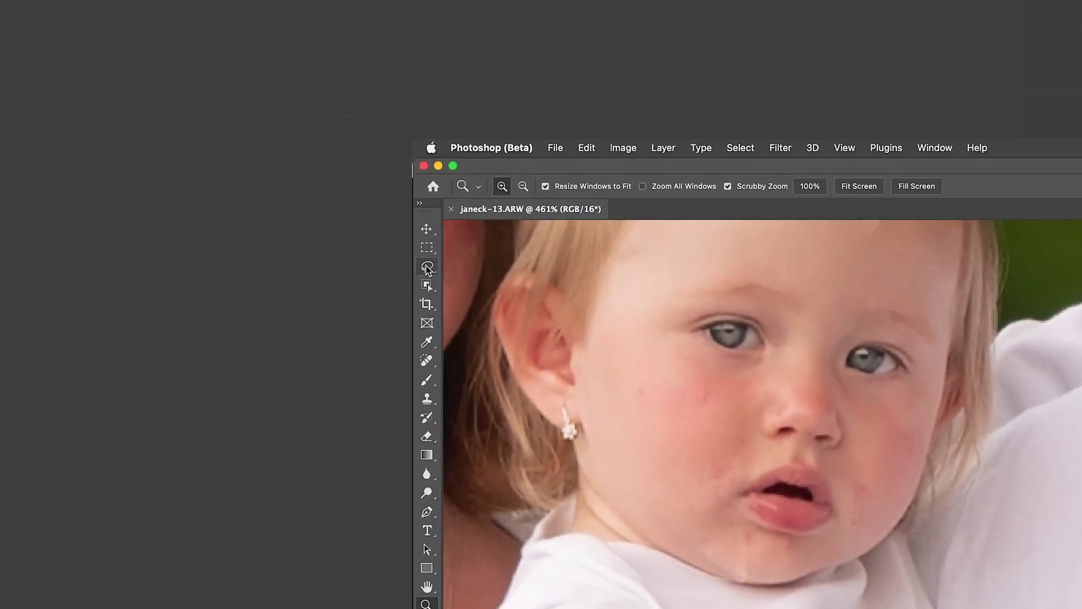
{"action": "left_click", "coordinate": [405, 257]}
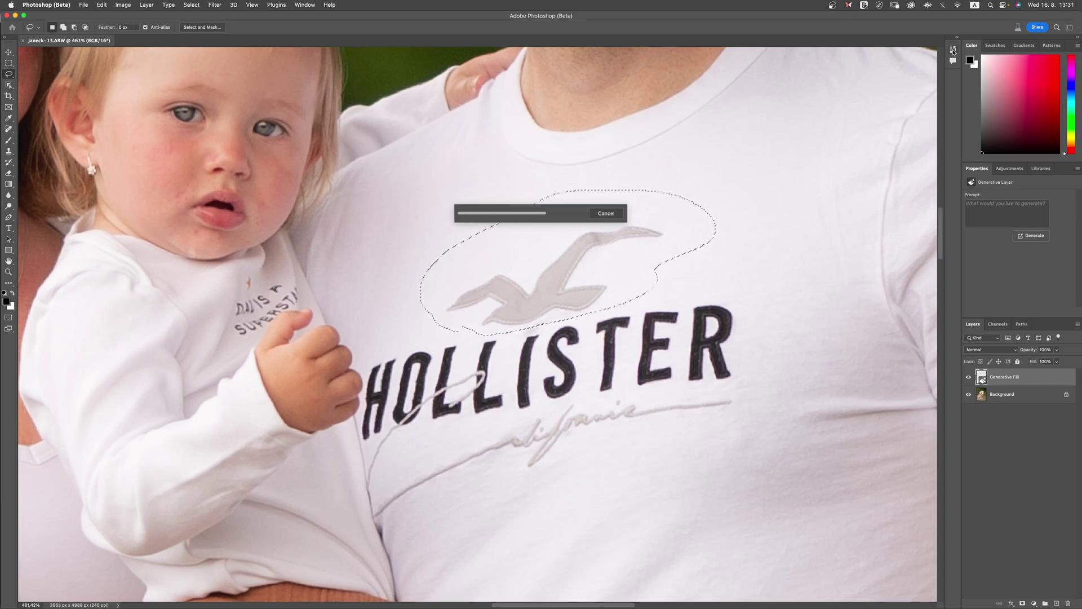
{"action": "left_click", "coordinate": [910, 5]}
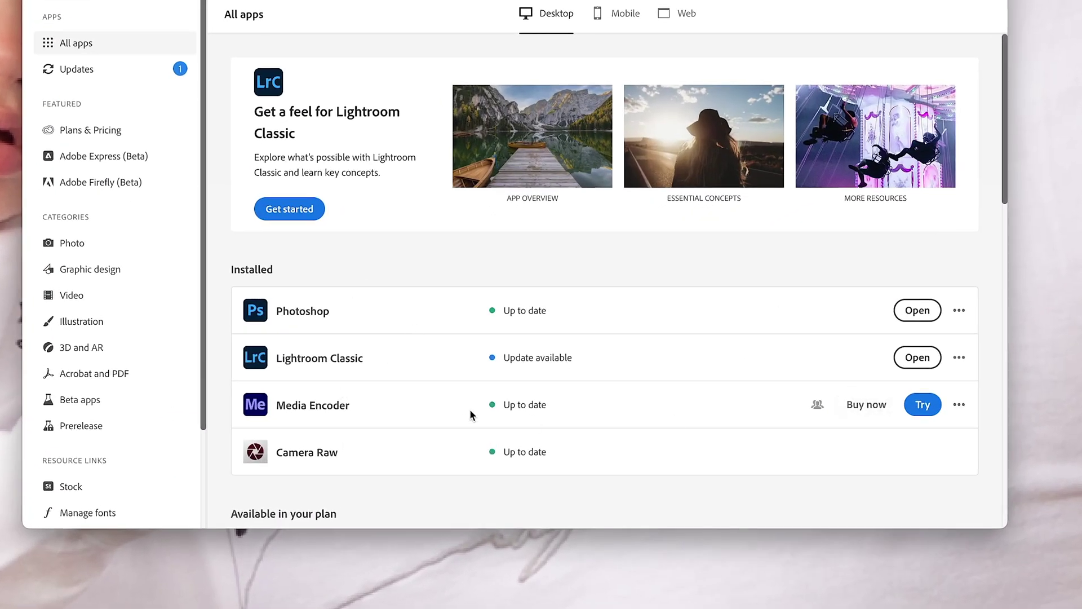
{"action": "left_click", "coordinate": [960, 360]}
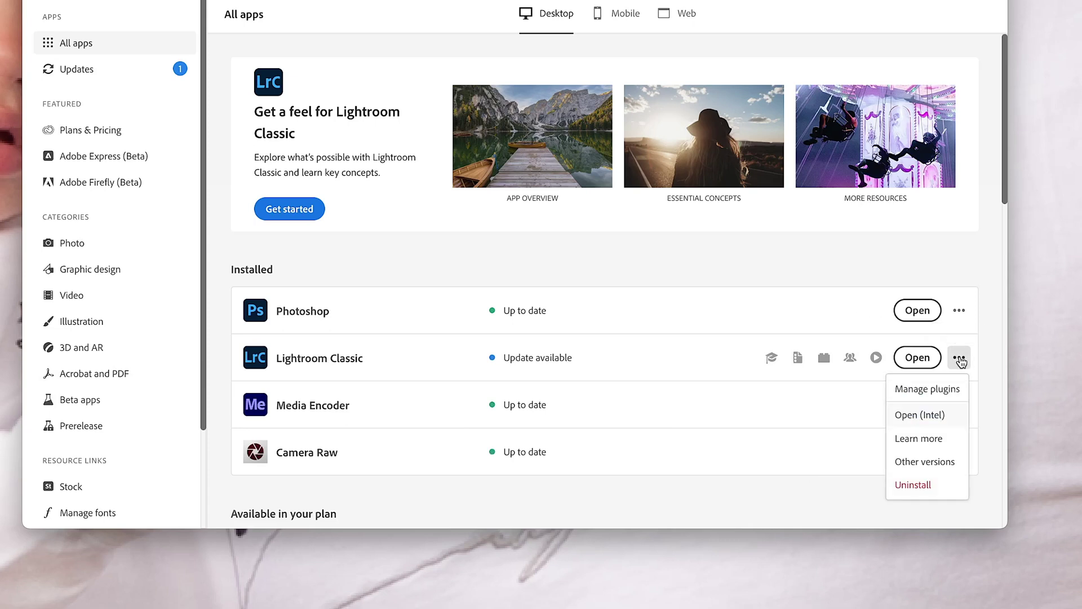
{"action": "left_click", "coordinate": [923, 463]}
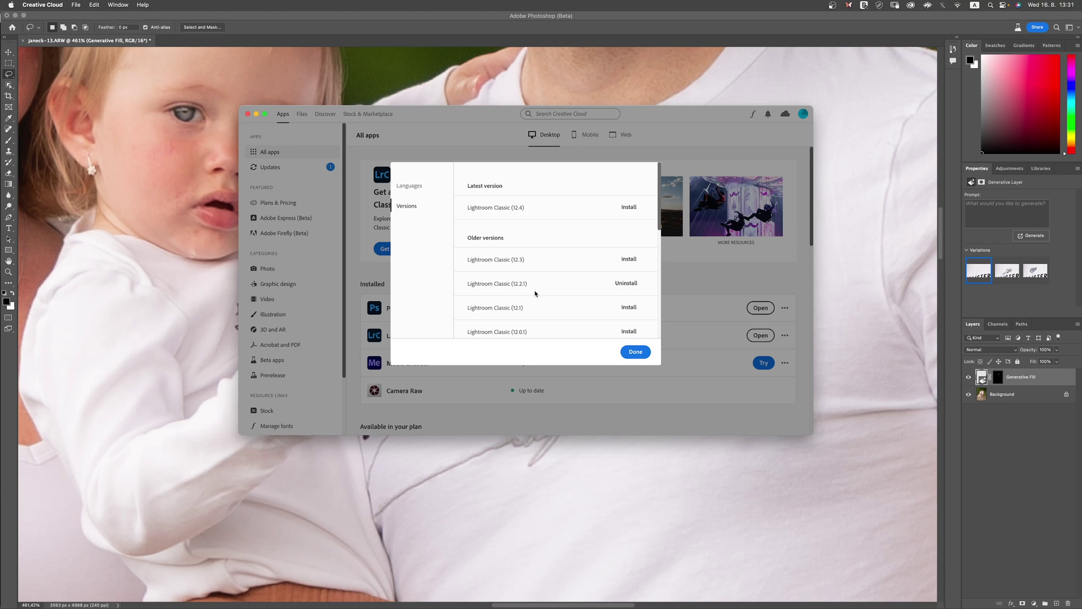
{"action": "left_click", "coordinate": [635, 352]}
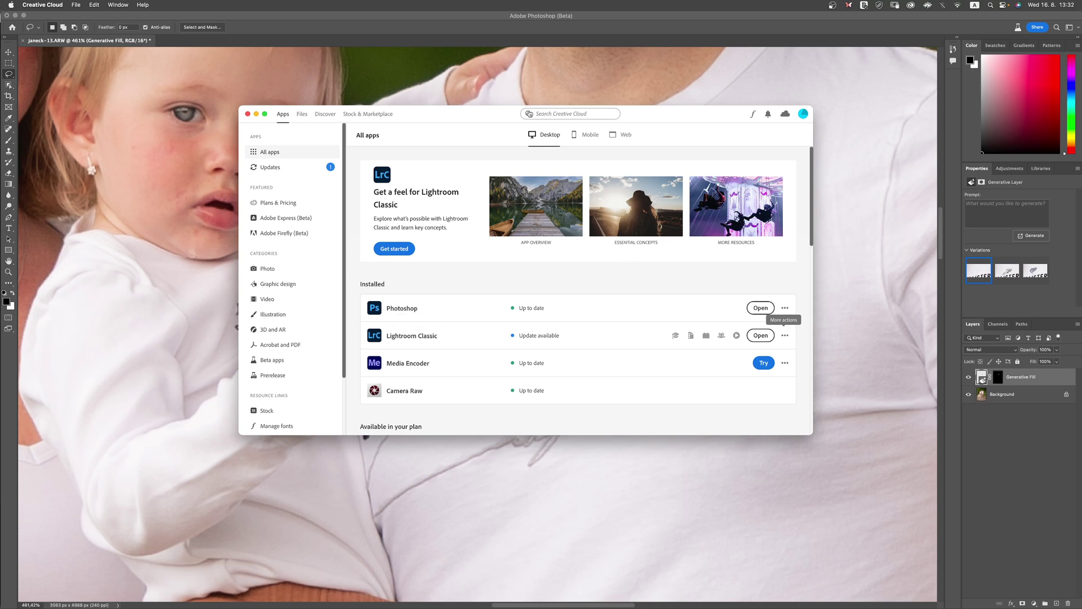
Close Creative Cloud and zoom the canvas to view the whole family with the filled shirt.
{"action": "left_click", "coordinate": [531, 82]}
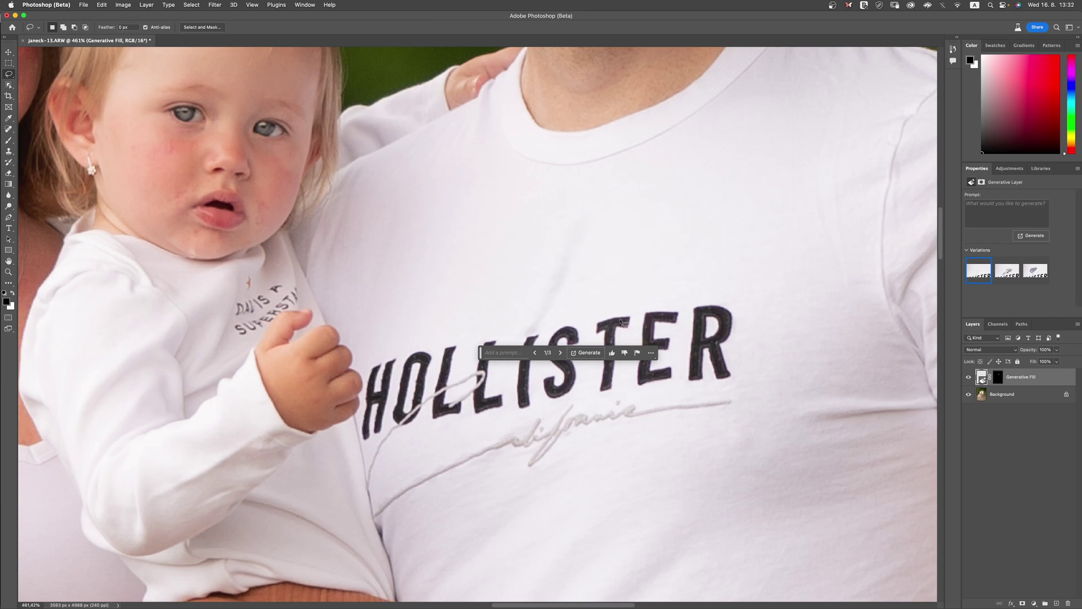
{"action": "left_click", "coordinate": [9, 272]}
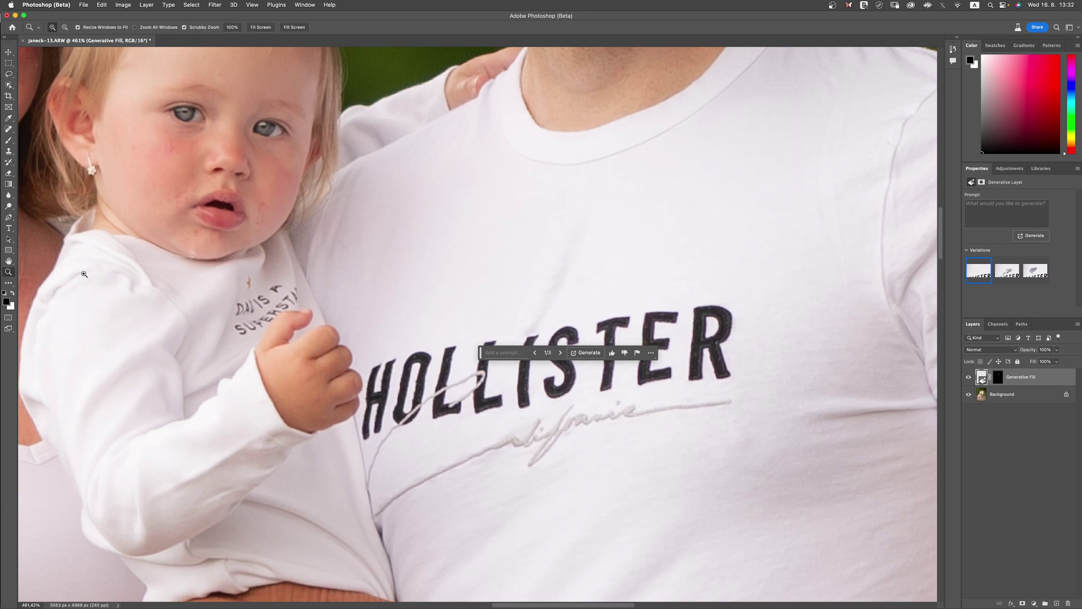
{"action": "scroll", "coordinate": [460, 295], "scroll_direction": "down", "scroll_amount": 10}
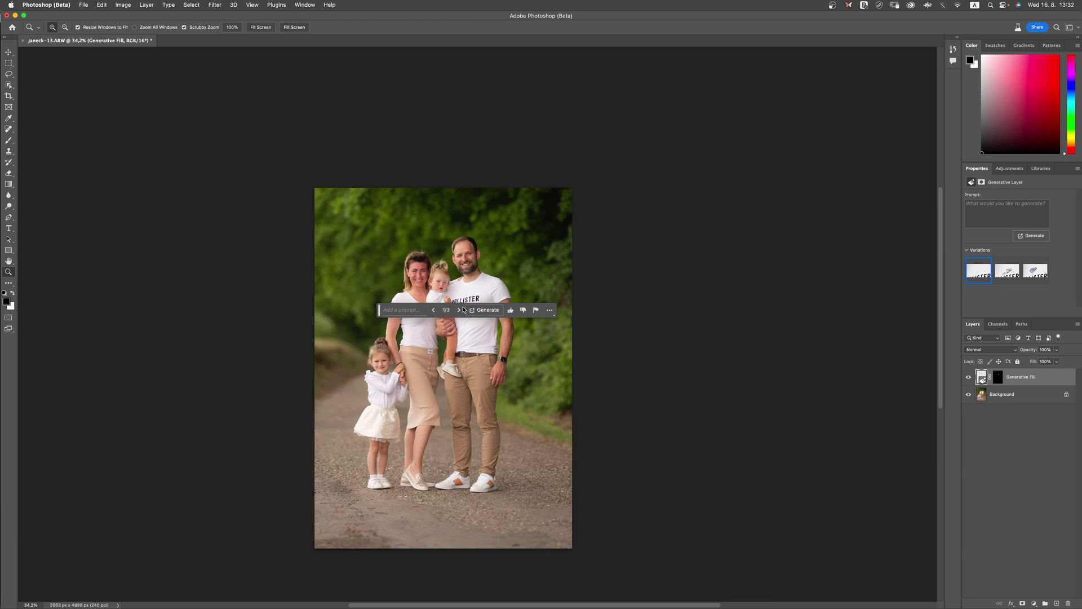
{"action": "scroll", "coordinate": [478, 280], "scroll_direction": "up", "scroll_amount": 2}
{"action": "scroll", "coordinate": [479, 279], "scroll_direction": "up", "scroll_amount": 5}
{"action": "scroll", "coordinate": [490, 268], "scroll_direction": "down", "scroll_amount": 2}
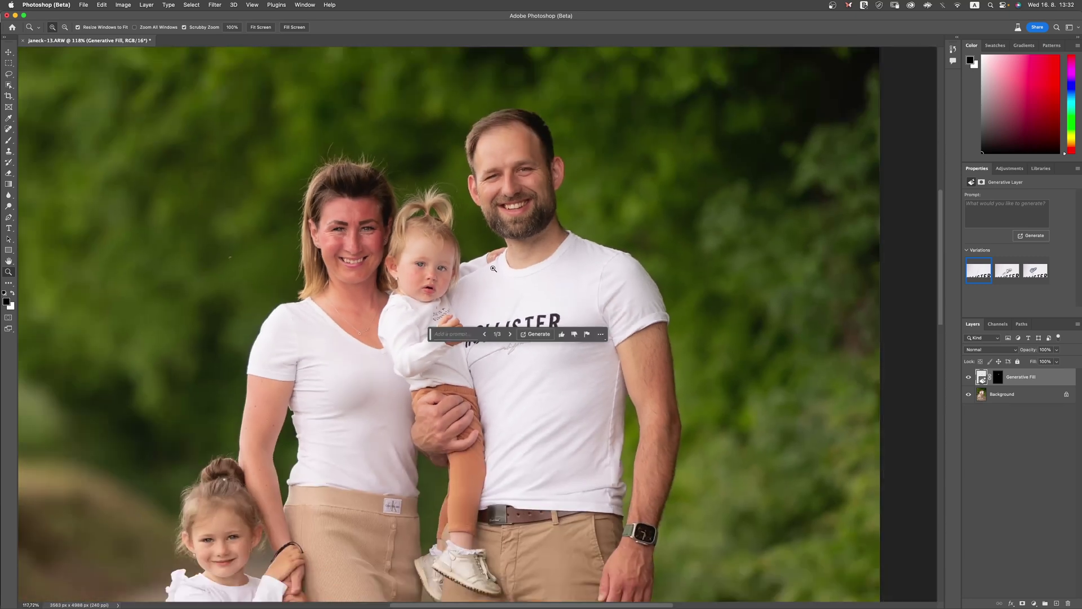